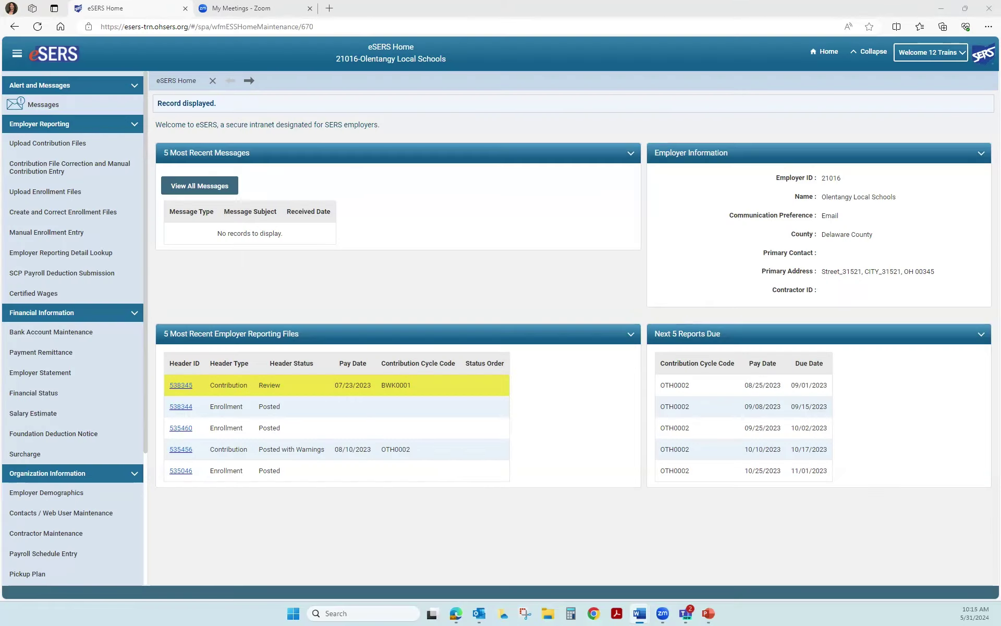
Start a new manual enrollment record and enter the member's SSN
left_click(64, 234)
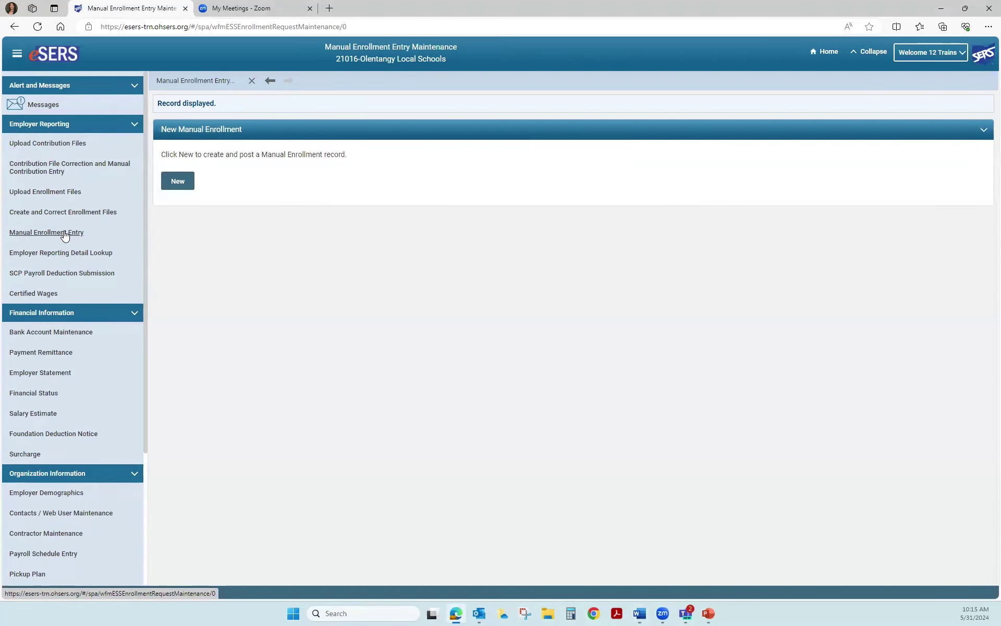
left_click(178, 182)
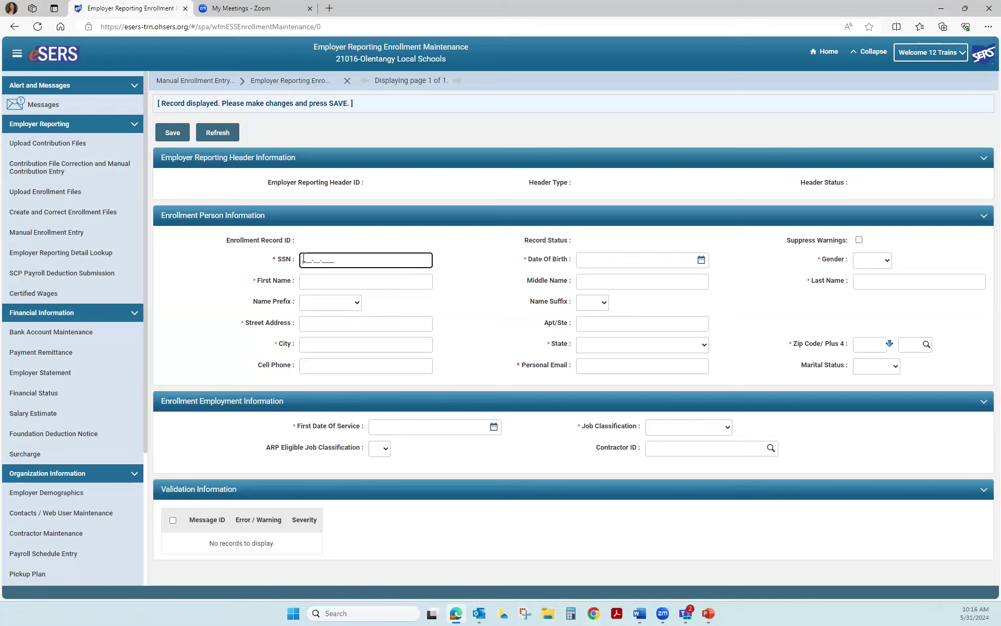
Set the date of birth to 02/20/1962 and the gender to Male
left_click(588, 260)
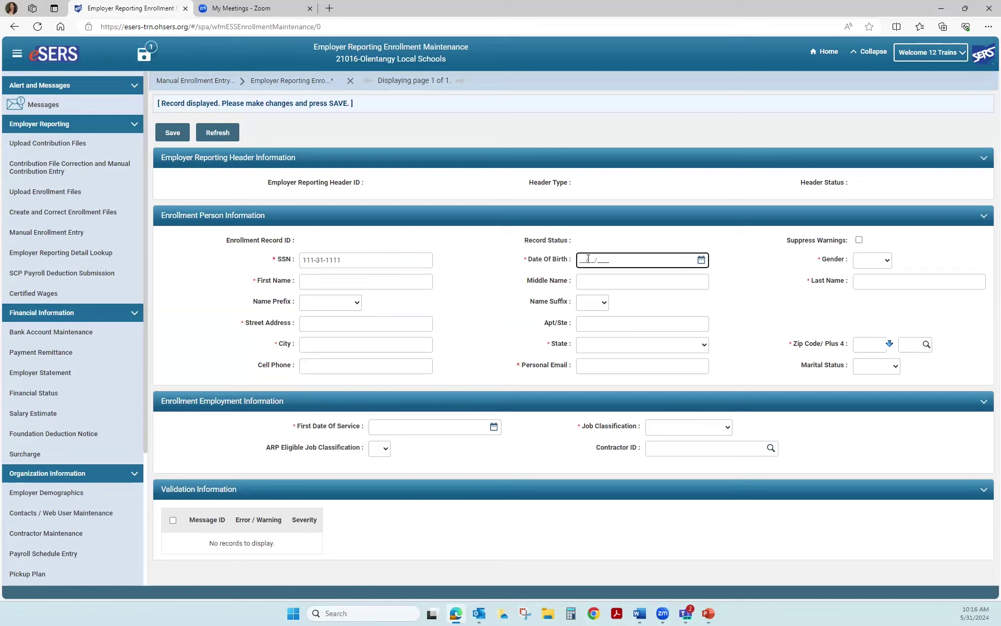
type("02/20/1962")
left_click(886, 263)
left_click(866, 293)
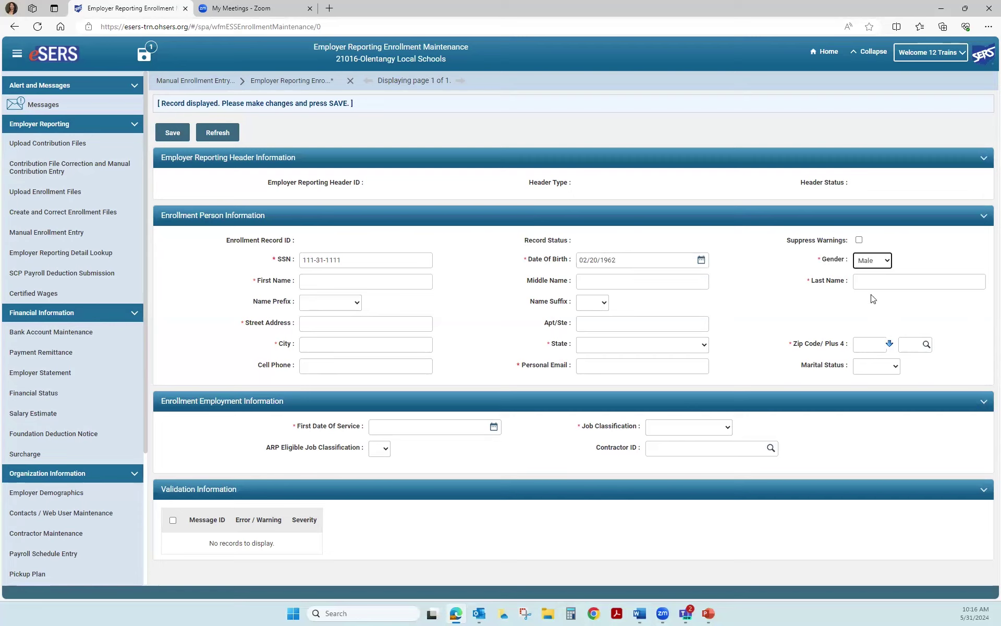
Enter the member's first and last names
left_click(314, 280)
type("Bug")
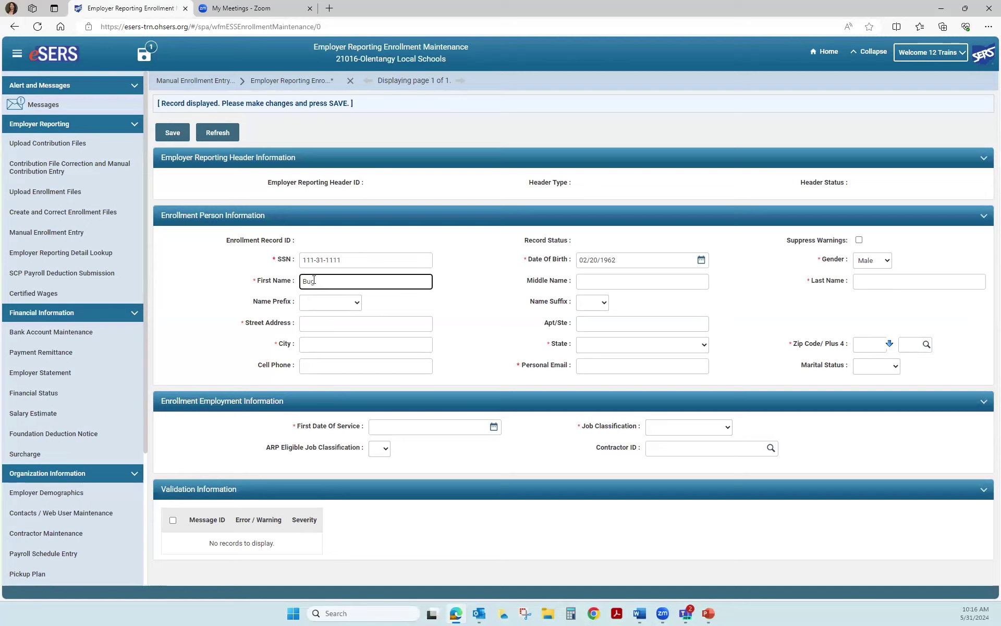
type("s")
left_click(857, 283)
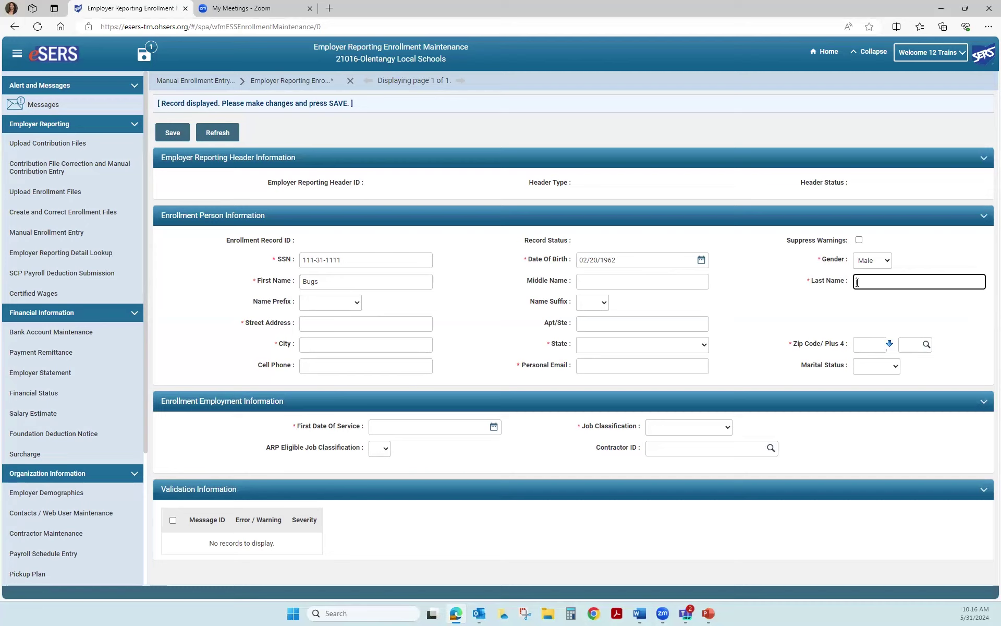
type("Bunny")
Enter the member's street address and zip code, taking city and state from the zip match
left_click(335, 328)
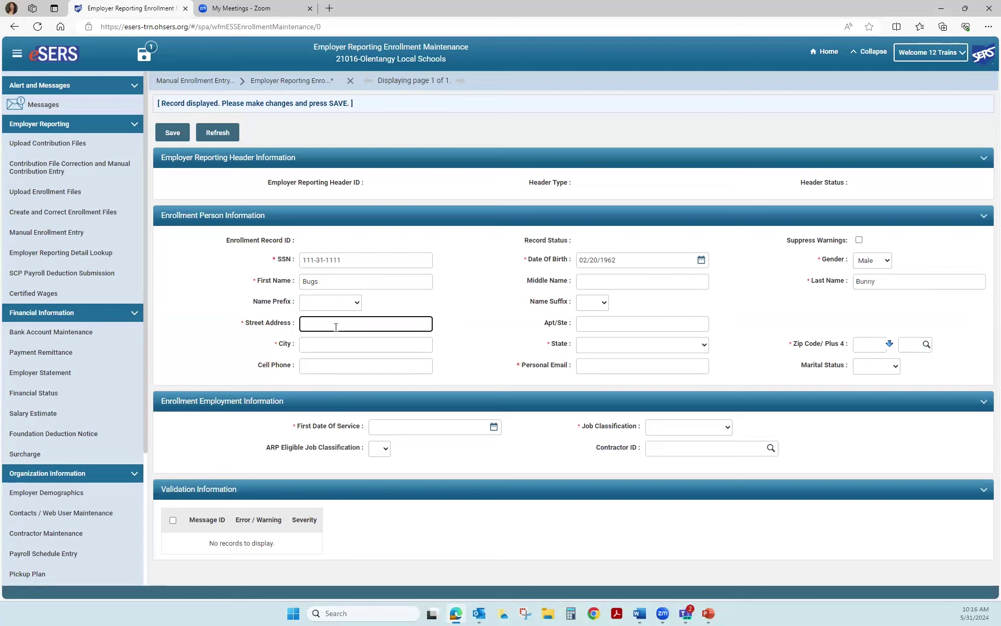
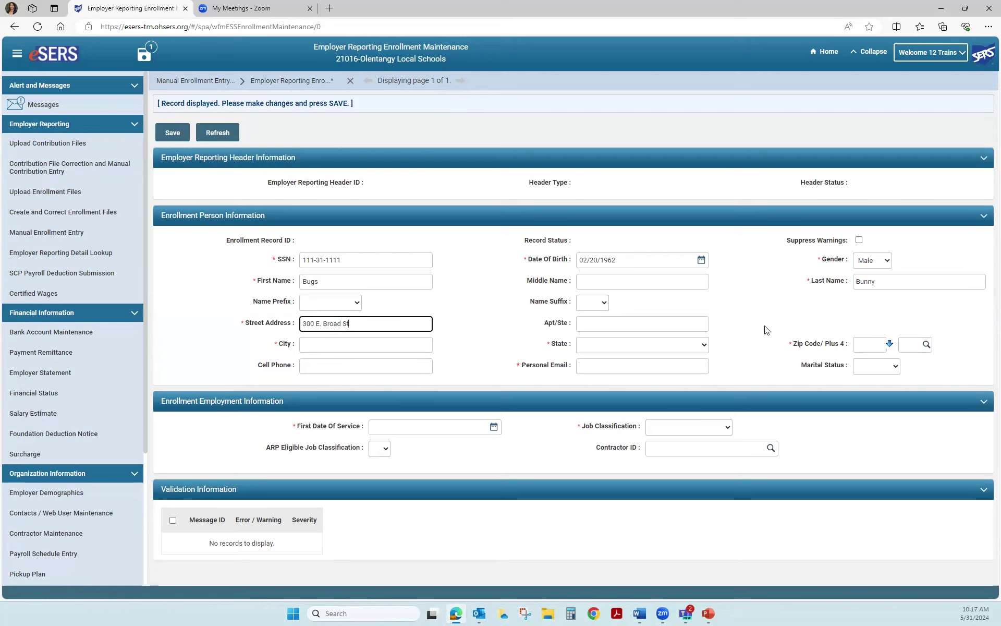
left_click(866, 345)
type("43215")
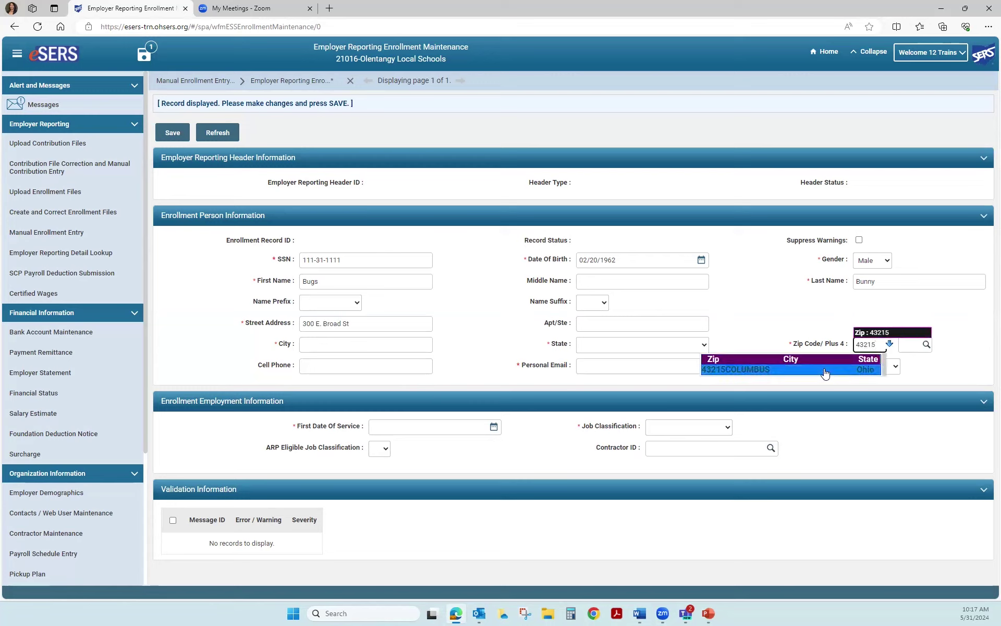
left_click(825, 371)
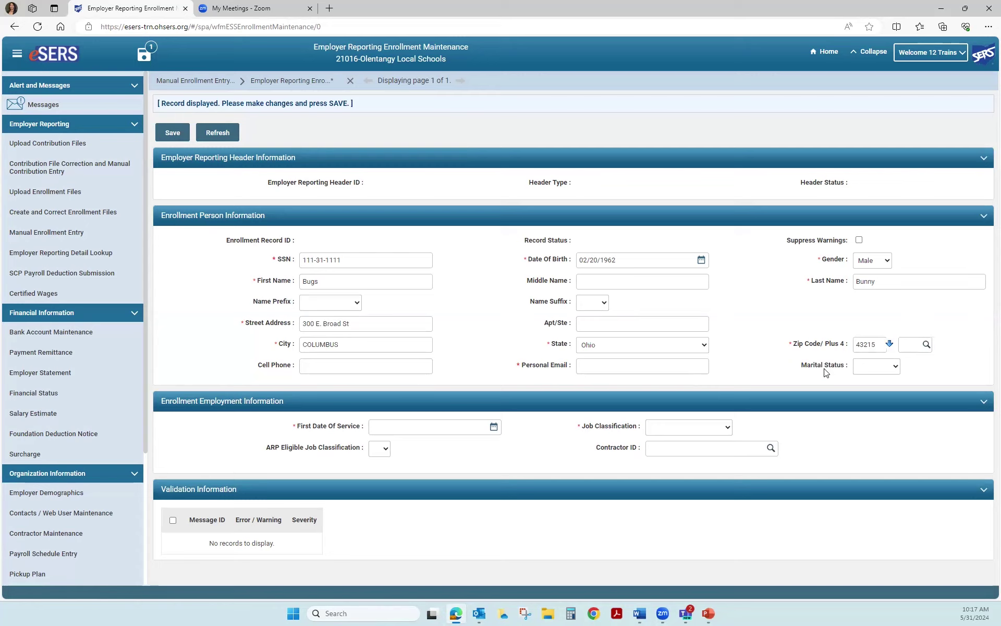
Fill in the member's cell phone number and personal Gmail address
left_click(315, 367)
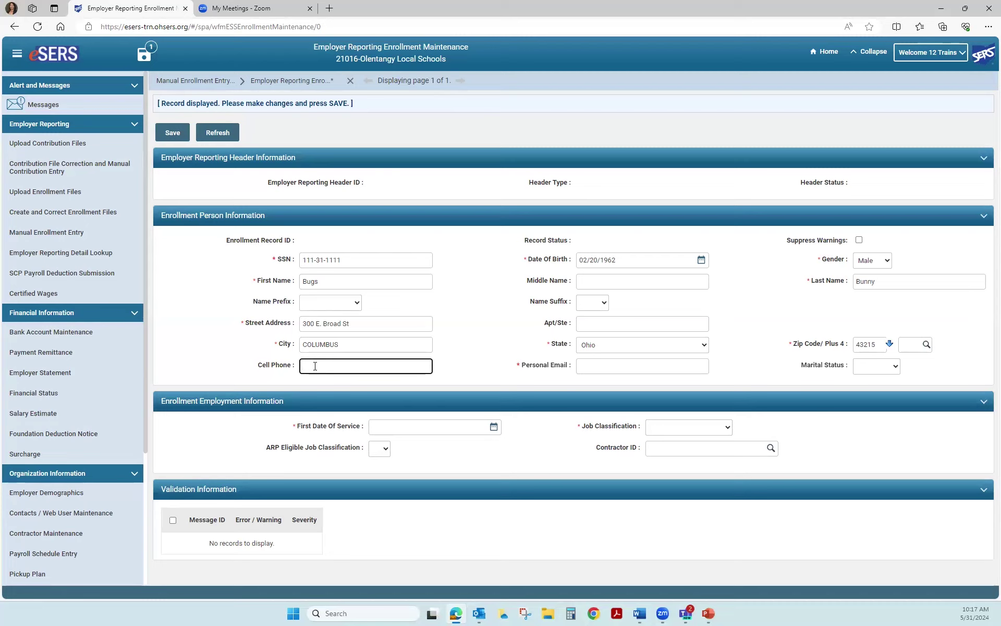
left_click(601, 362)
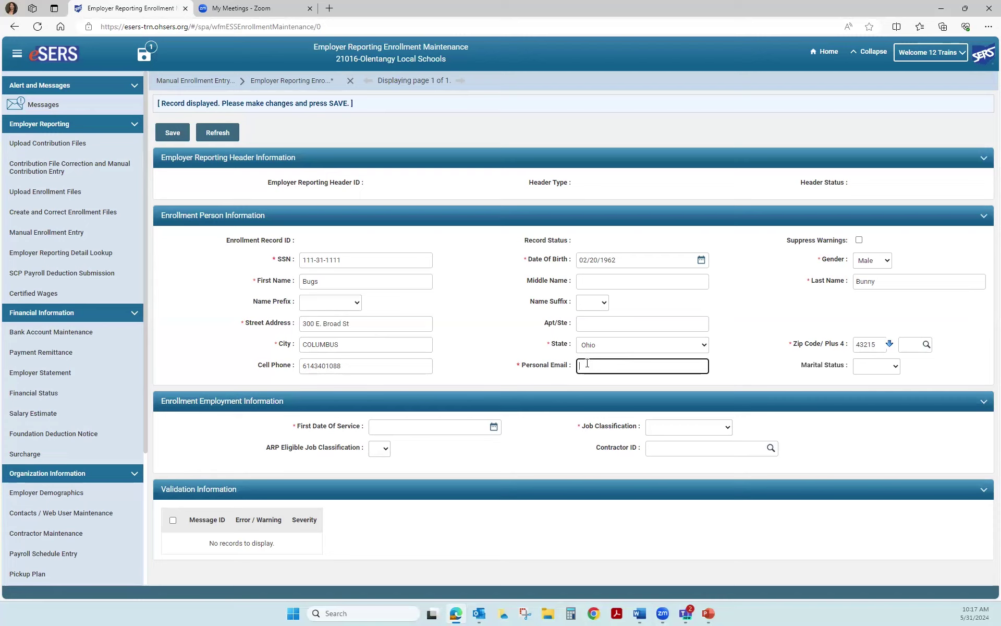
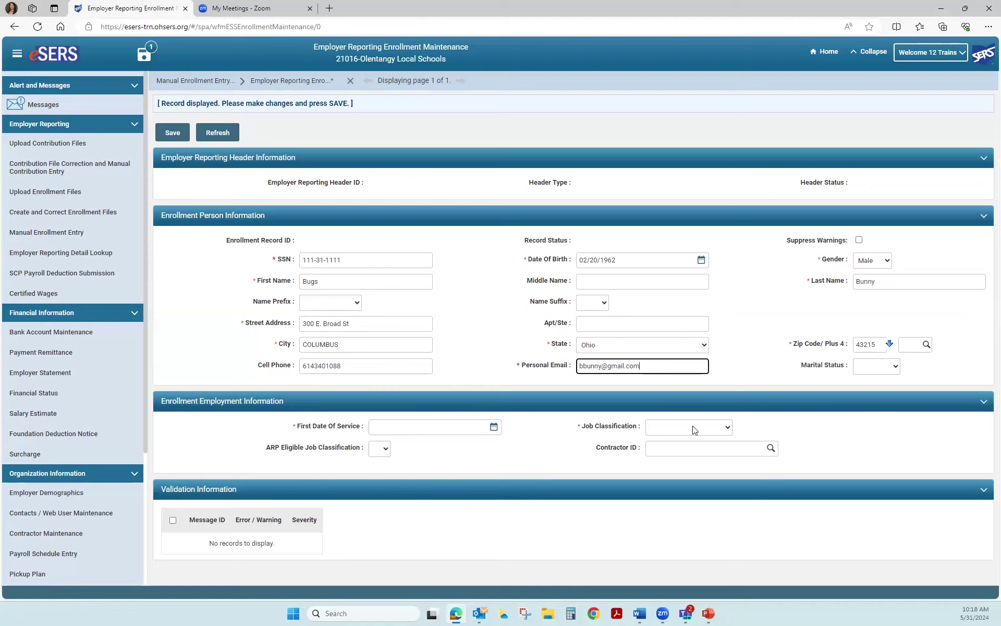
left_click(382, 428)
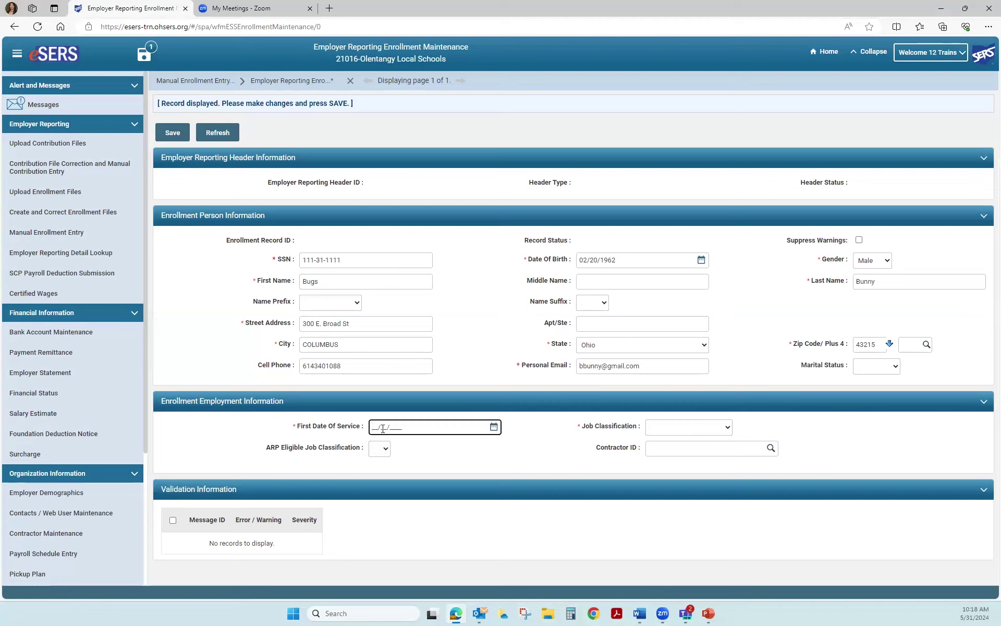
Enter First Date Of Service 05/30/2024, choose Clerical job classification, and leave ARP Eligible blank
type("05/30/2024")
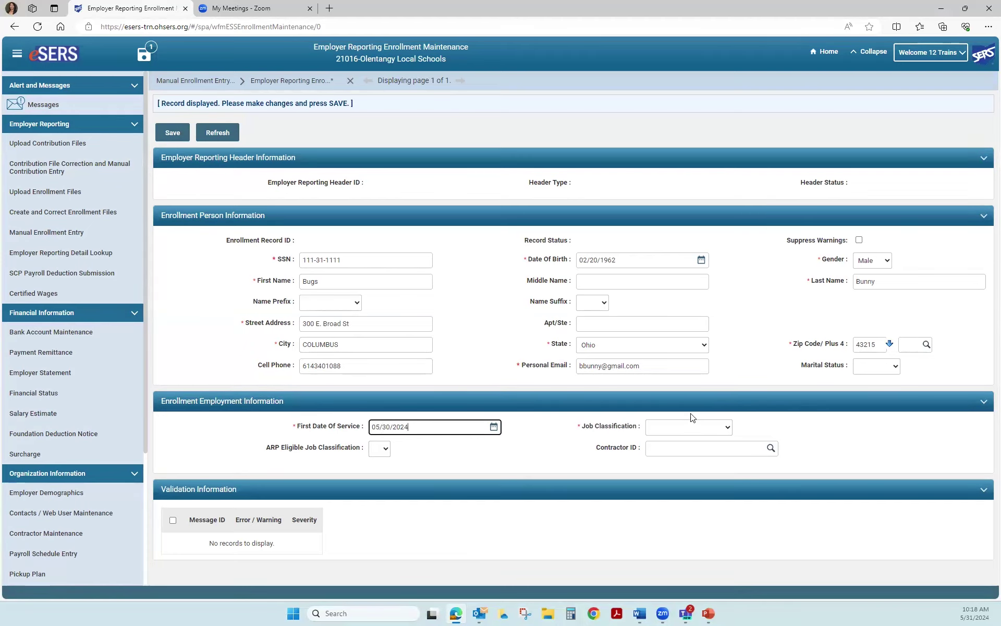
left_click(684, 430)
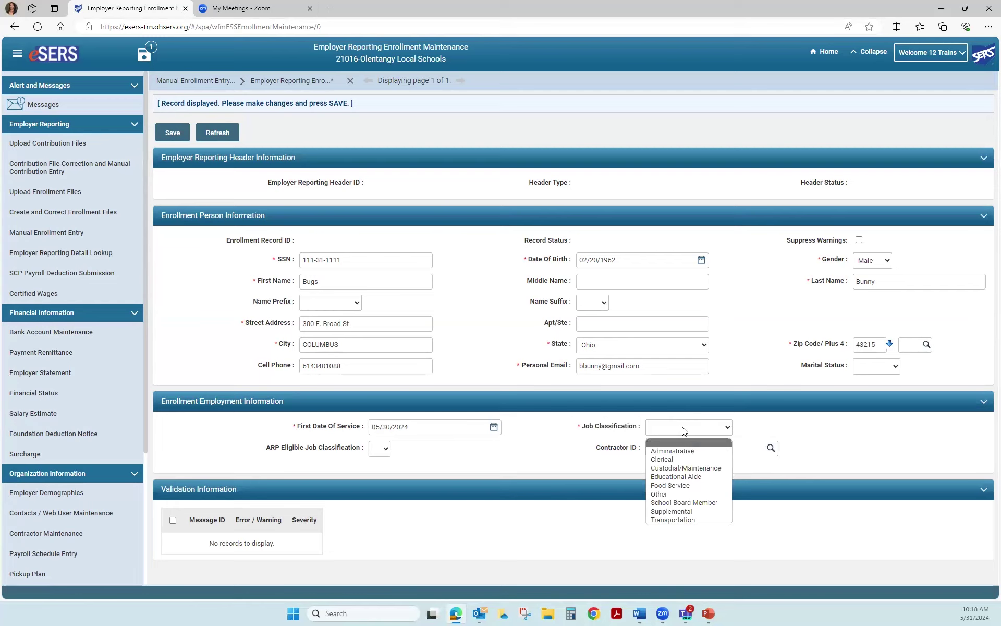
left_click(687, 458)
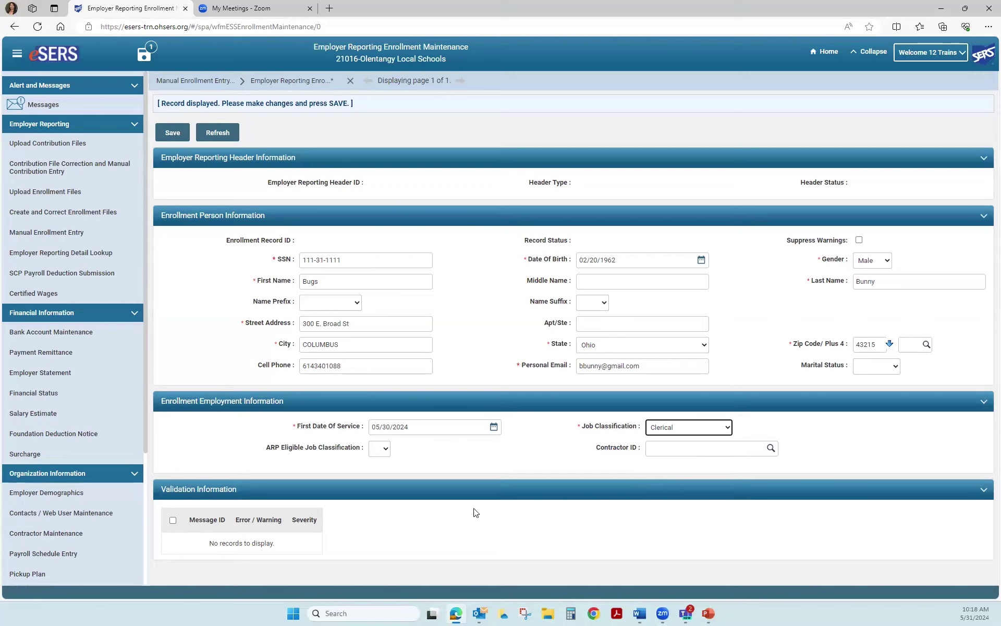
left_click(385, 452)
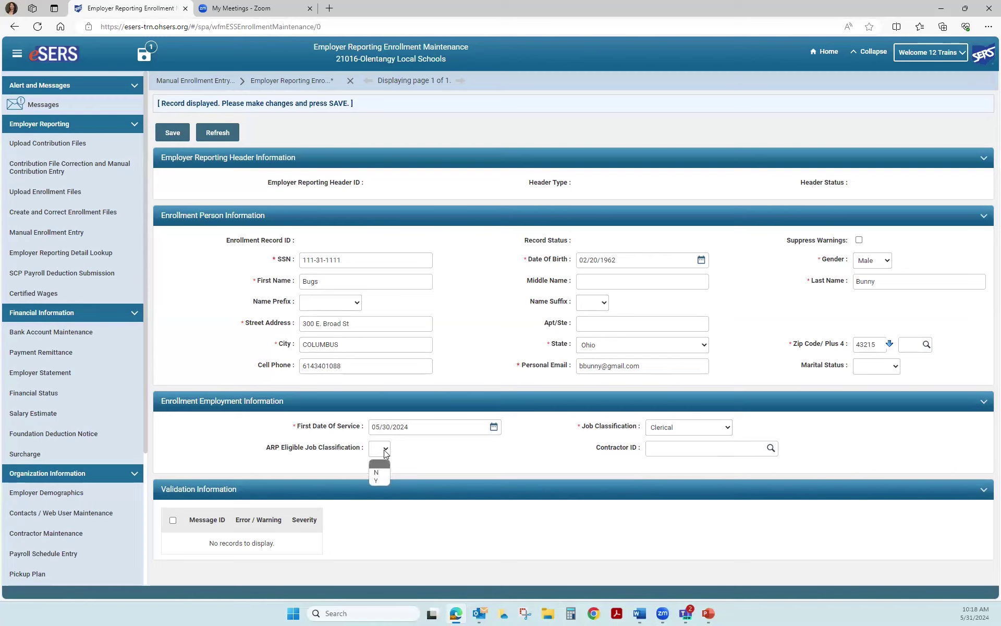
left_click(394, 451)
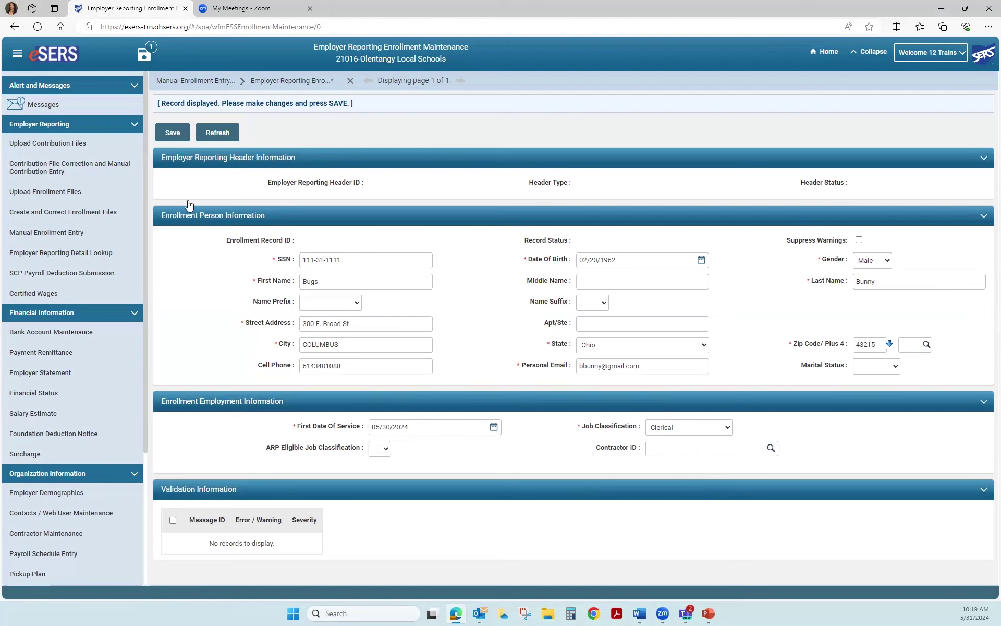
Save the new enrollment record so it gets a record ID and Valid statuses
left_click(172, 131)
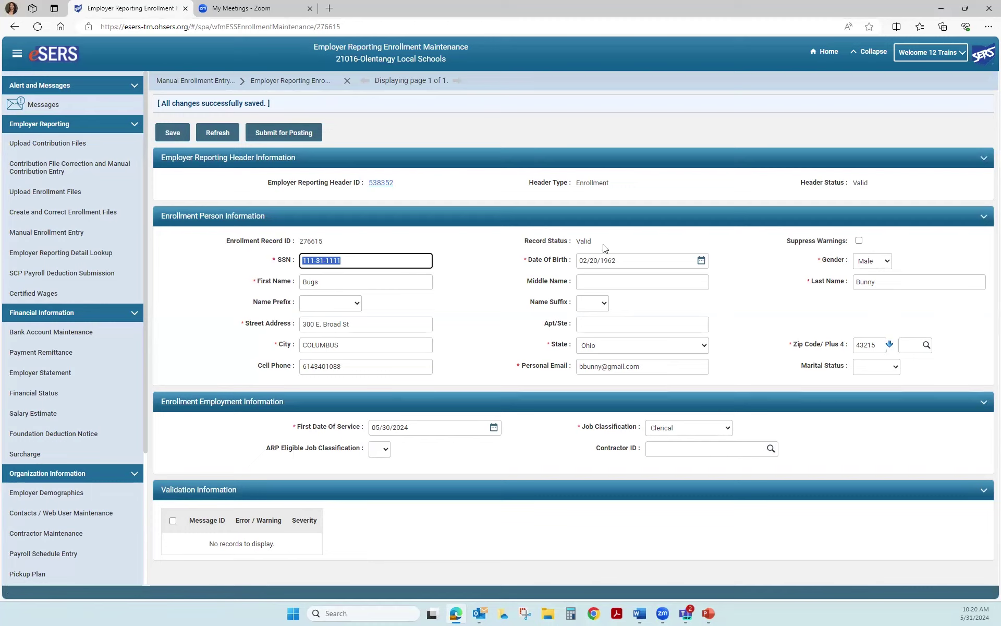
Submit the saved record for posting and reload it to confirm Posted status
left_click(294, 136)
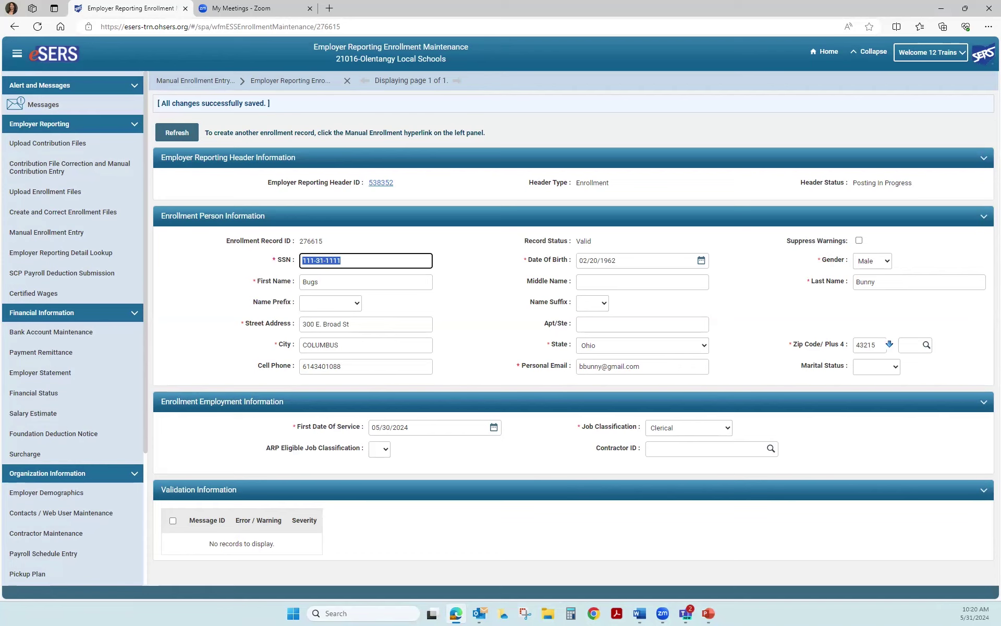
left_click(161, 134)
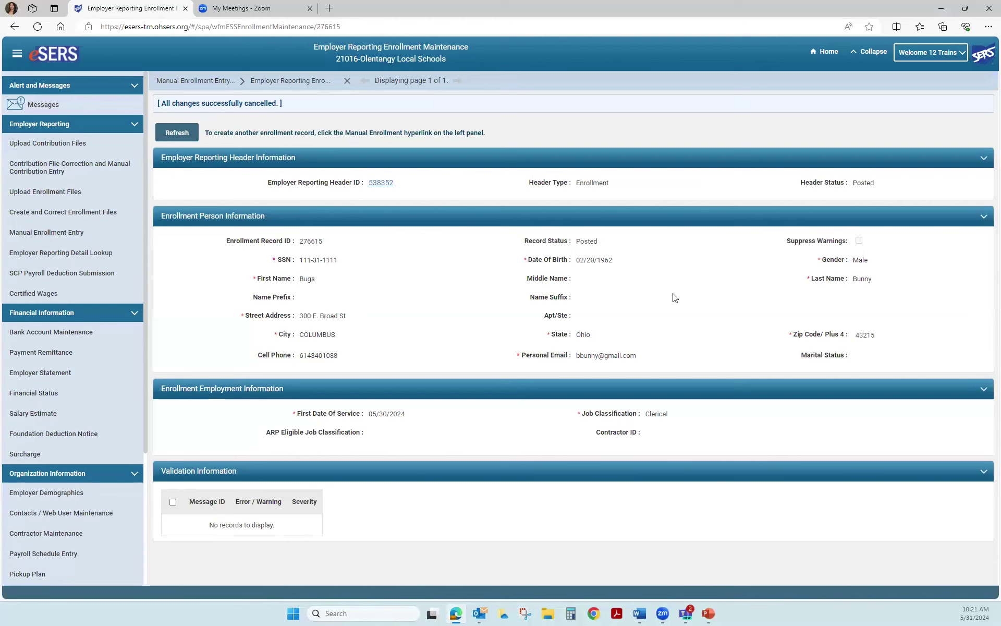
Return to Manual Enrollment Entry, then go to the Upload Enrollment Files page
left_click(54, 237)
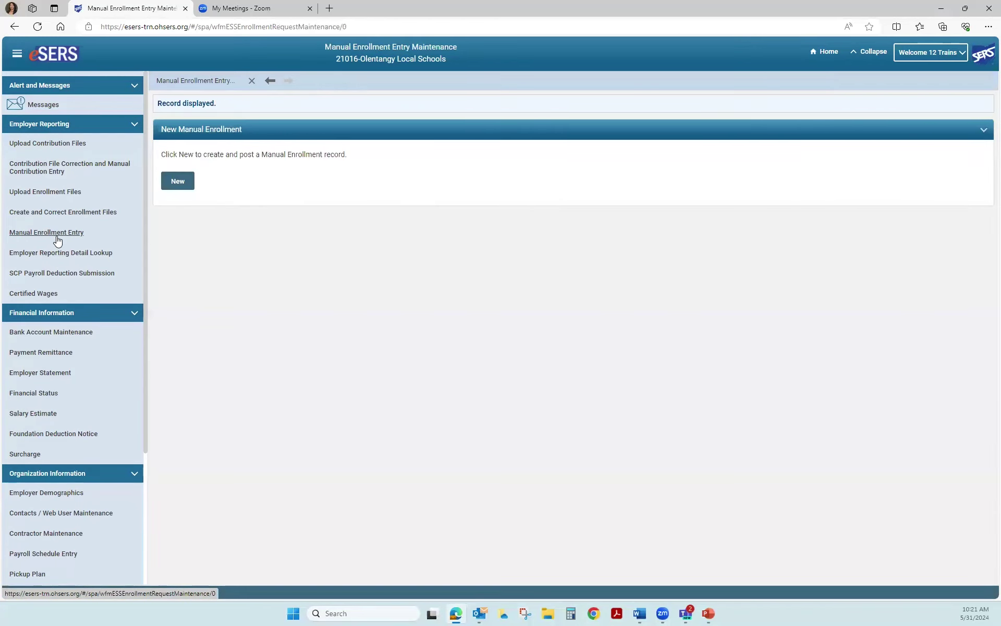
left_click(181, 185)
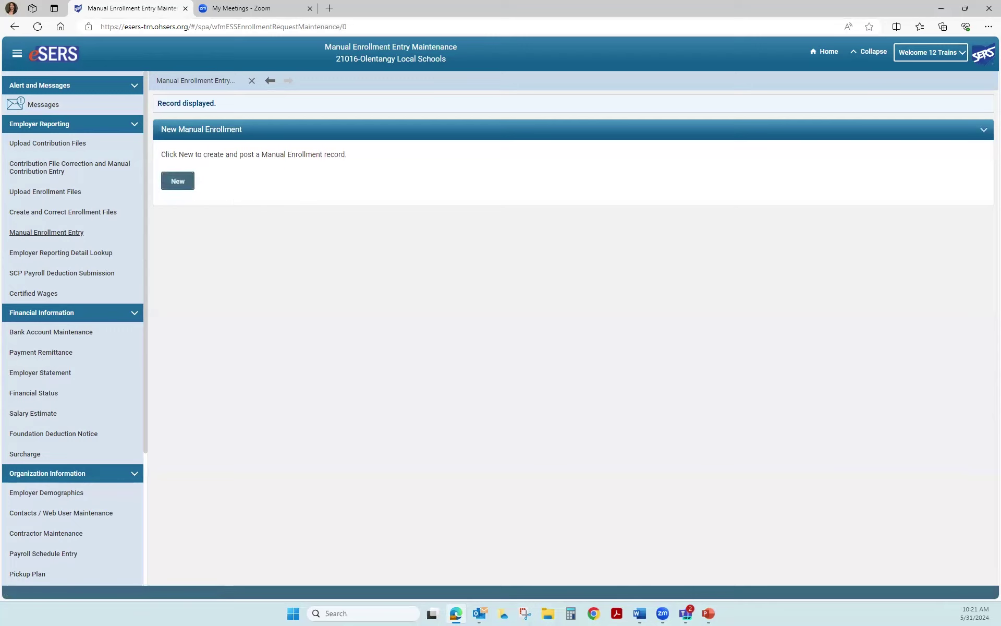
left_click(56, 198)
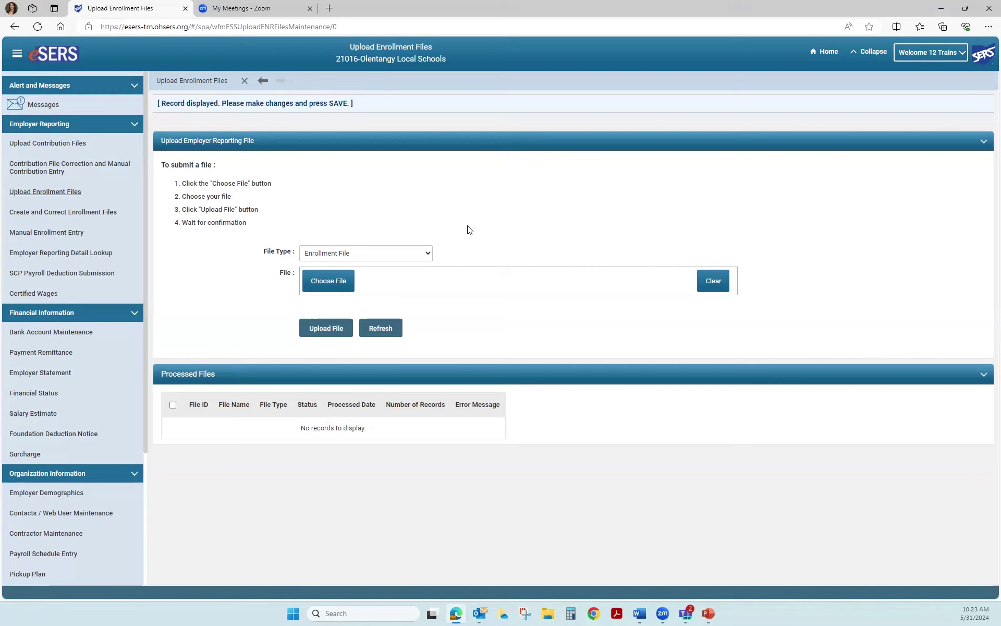
left_click(428, 254)
left_click(428, 254)
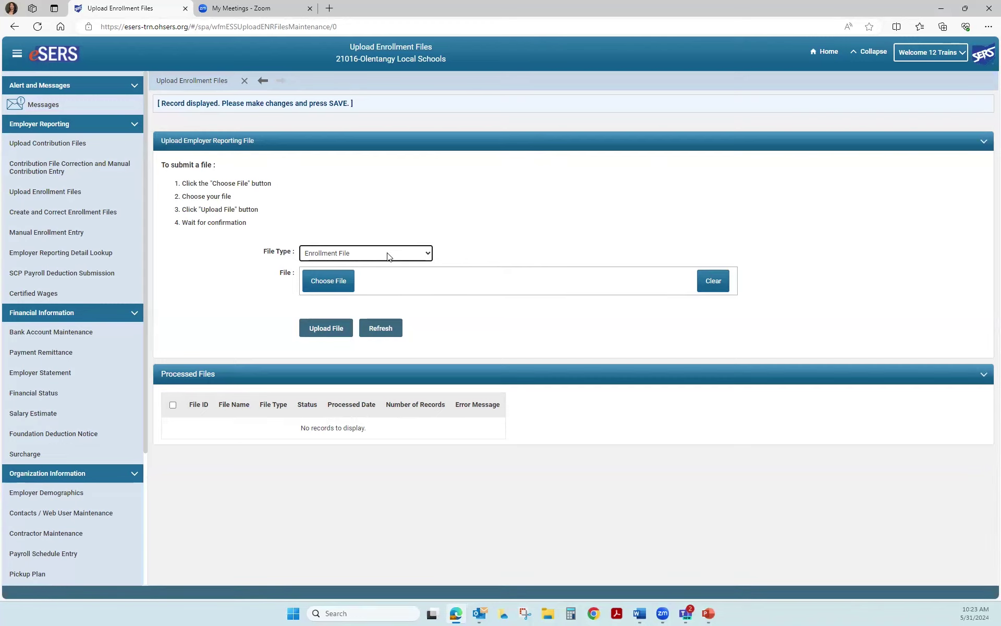
left_click(344, 289)
Open the SSA-1945 Upload page under Organization Information in the sidebar
scroll(62, 299, "down", 2)
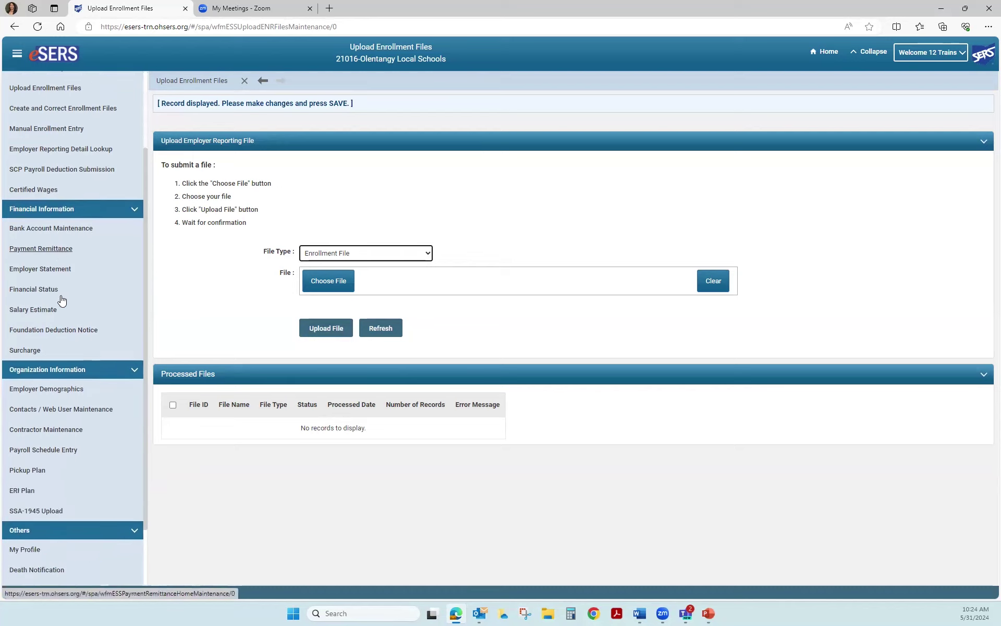
scroll(60, 298, "down", 2)
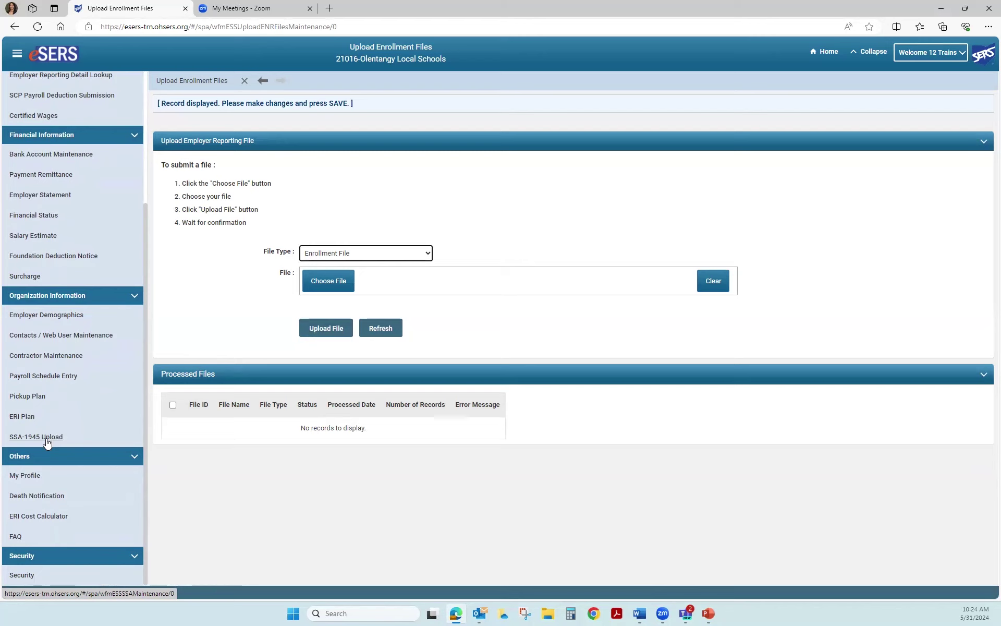
left_click(47, 439)
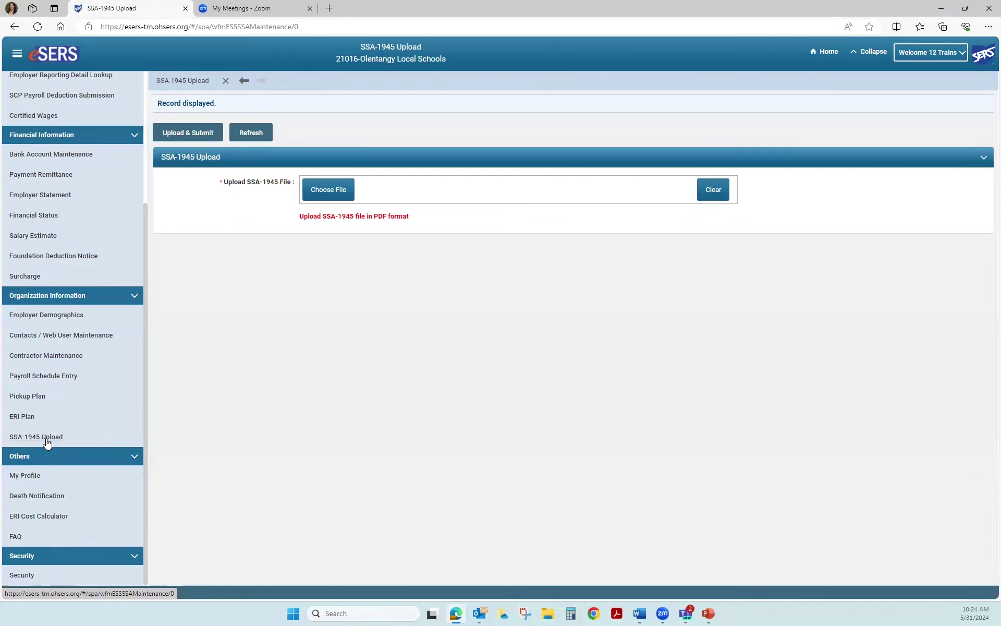